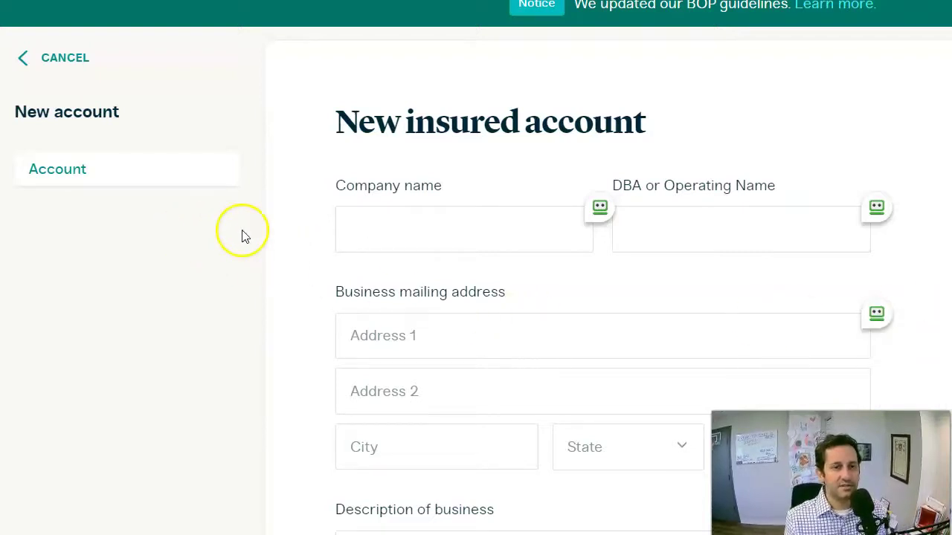
scroll(824, 295, "down", 1)
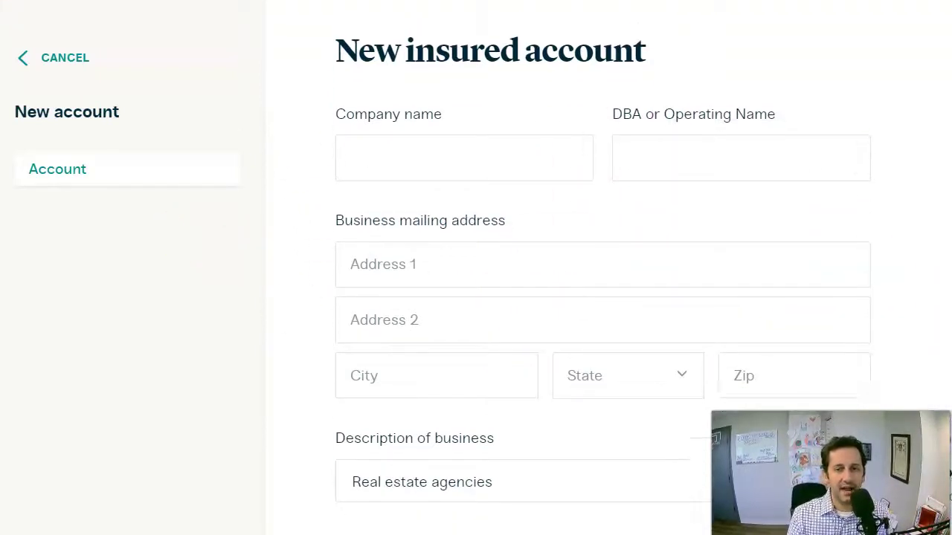
scroll(38, 100, "up", 1)
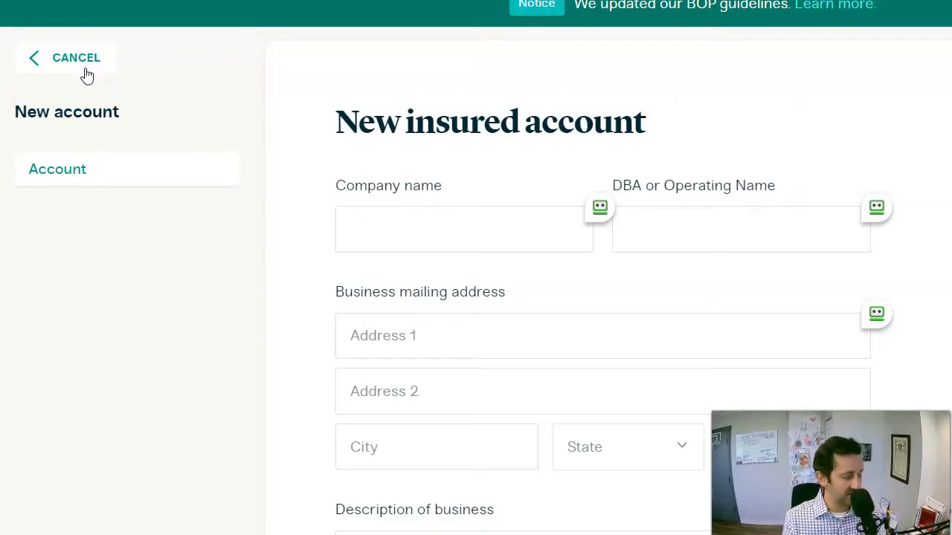
left_click(91, 70)
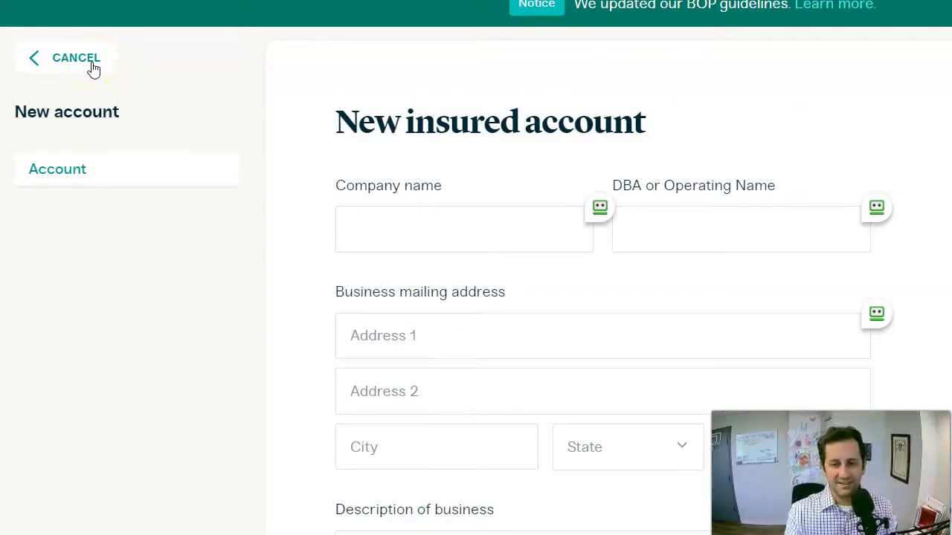
left_click(516, 237)
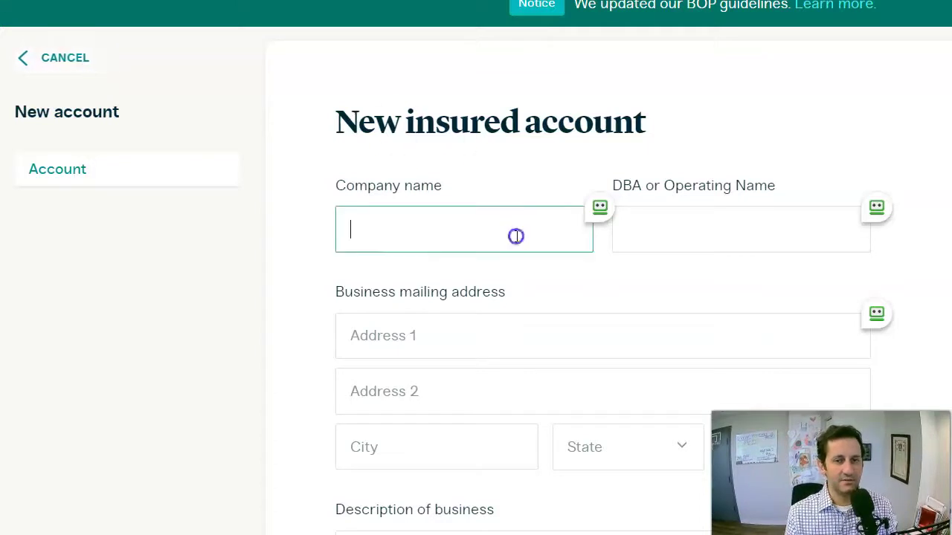
scroll(270, 293, "down", 1)
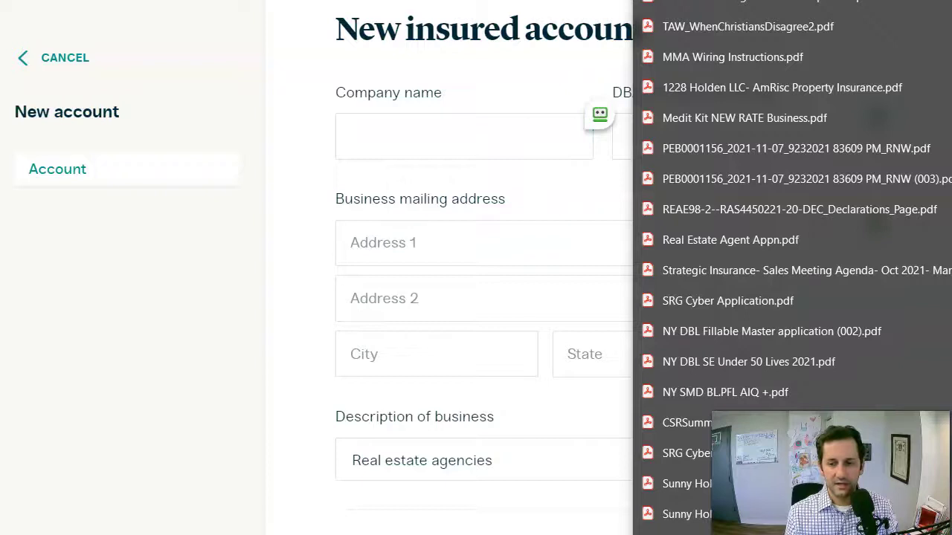
key("super+d")
key("super+d")
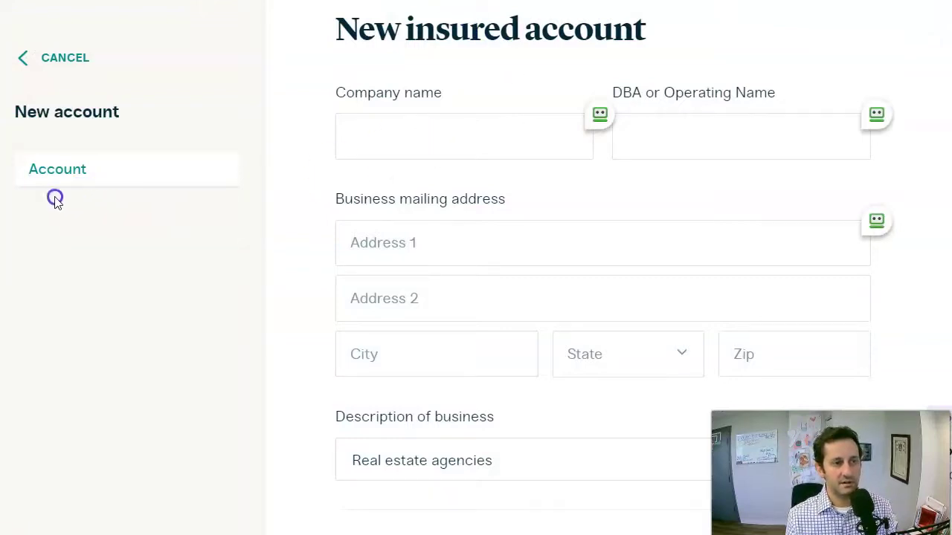
left_click_drag(0, 202, 471, 0)
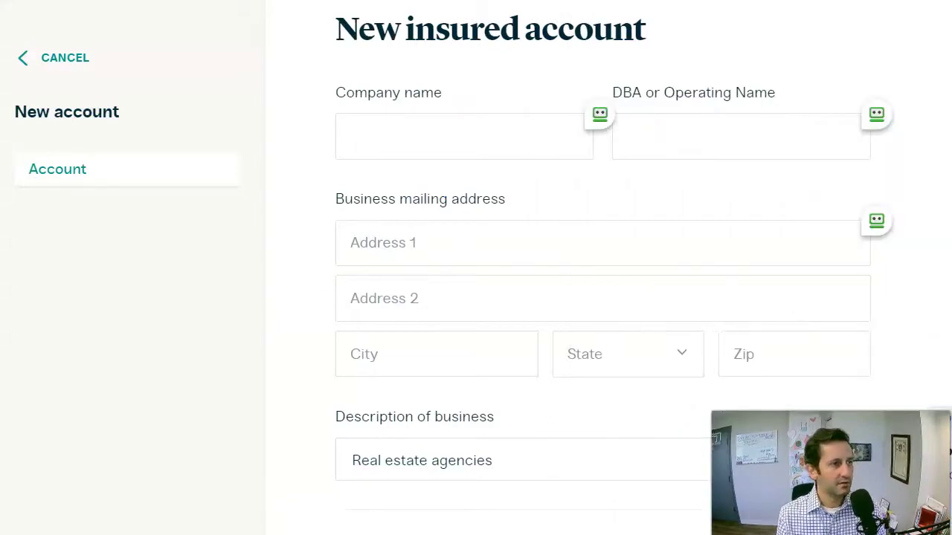
scroll(443, 324, "up", 1)
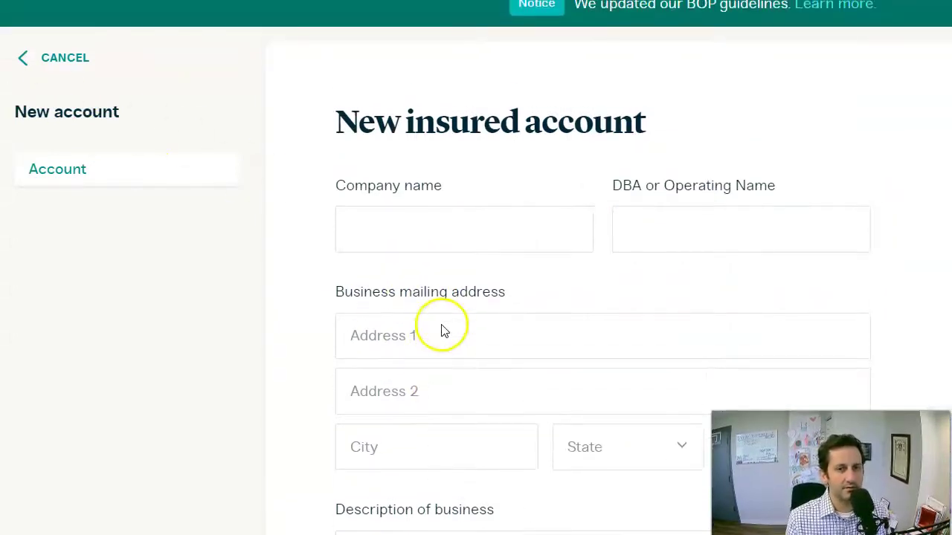
Paste the agency's LLC name into Company name, then open a new tab for a web search.
left_click(414, 226)
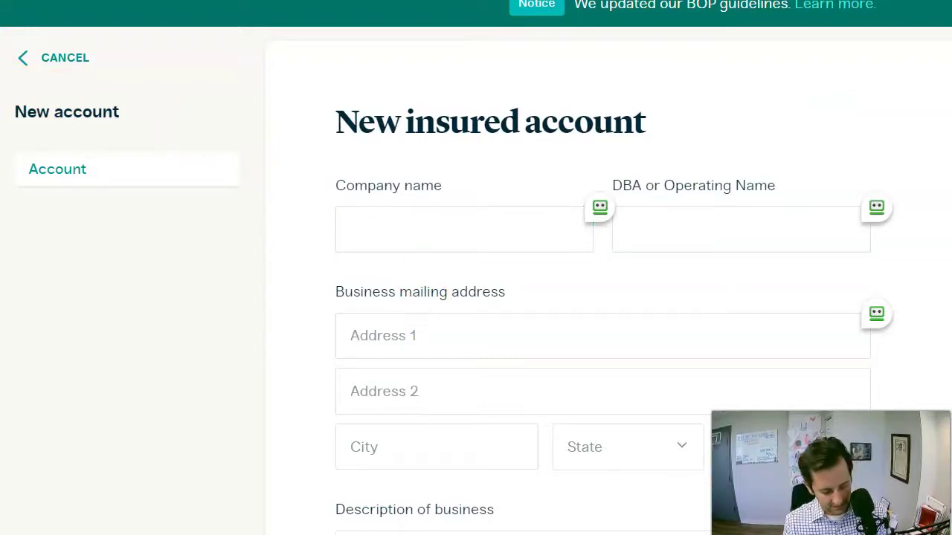
left_click(453, 223)
key("ctrl+v")
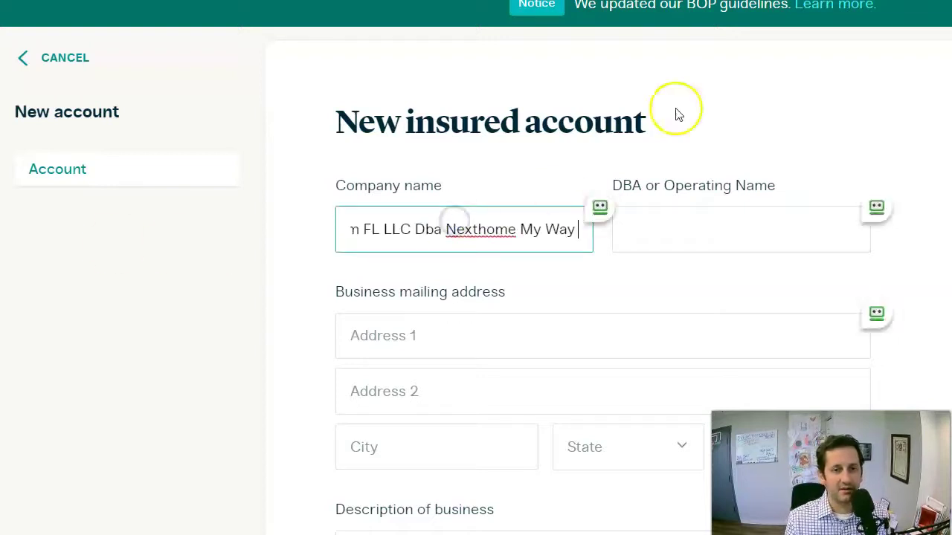
key("ctrl+t")
left_click(584, 265)
Search Google for 'real estate agent insurance applic' and scan the results.
type("real ")
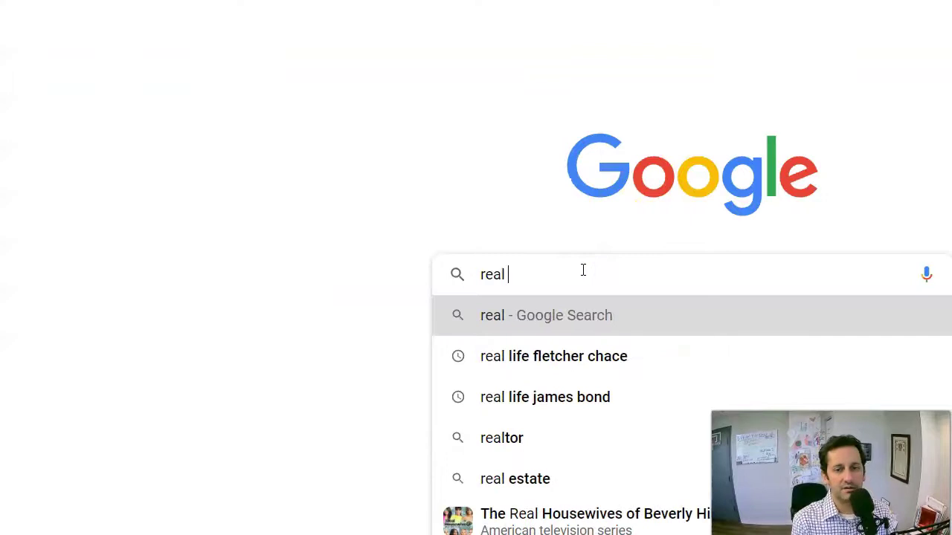
type("estate agent insu")
type("rance supplement")
type("a")
key("BackSpace")
key("BackSpace")
key("BackSpace")
key("BackSpace")
key("BackSpace")
key("BackSpace")
key("BackSpace")
key("BackSpace")
key("BackSpace")
key("BackSpace")
key("BackSpace")
key("BackSpace")
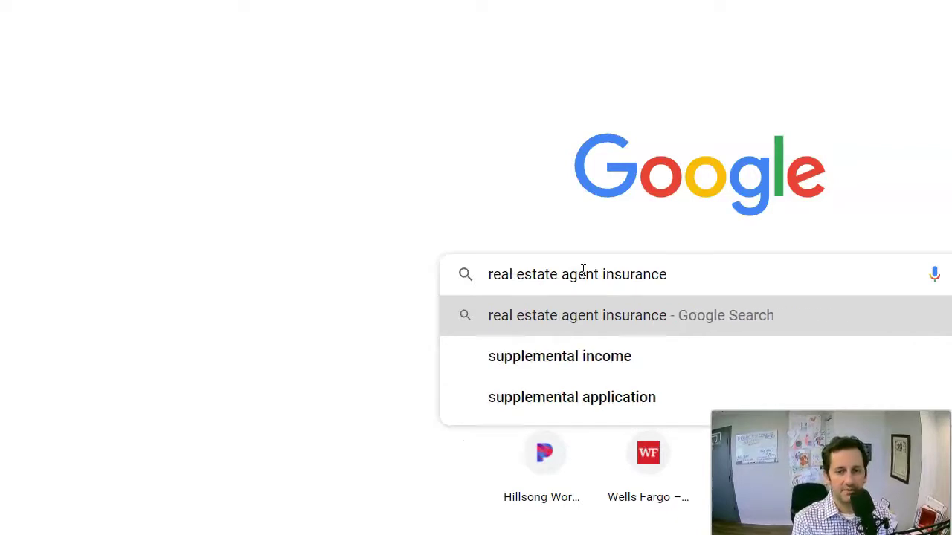
type("applic")
key("Return")
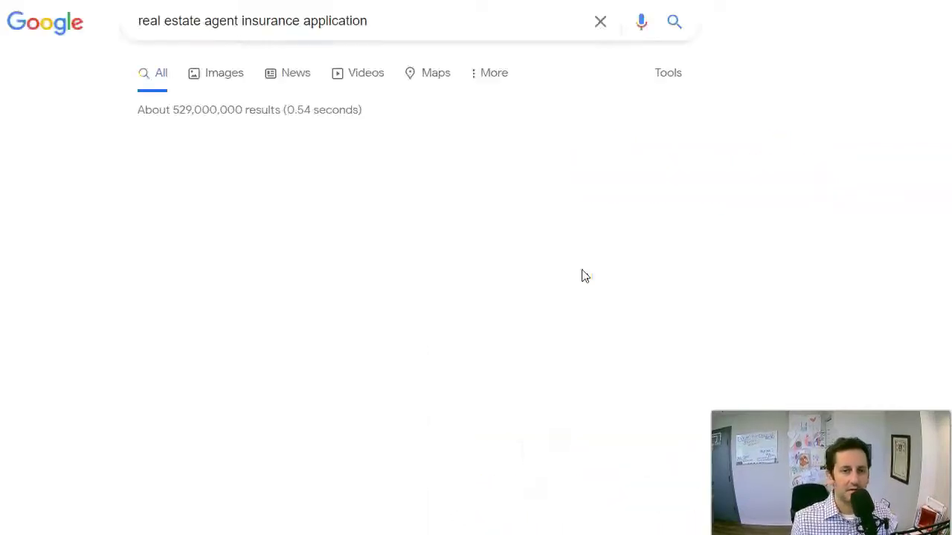
scroll(399, 283, "down", 3)
scroll(399, 283, "down", 3)
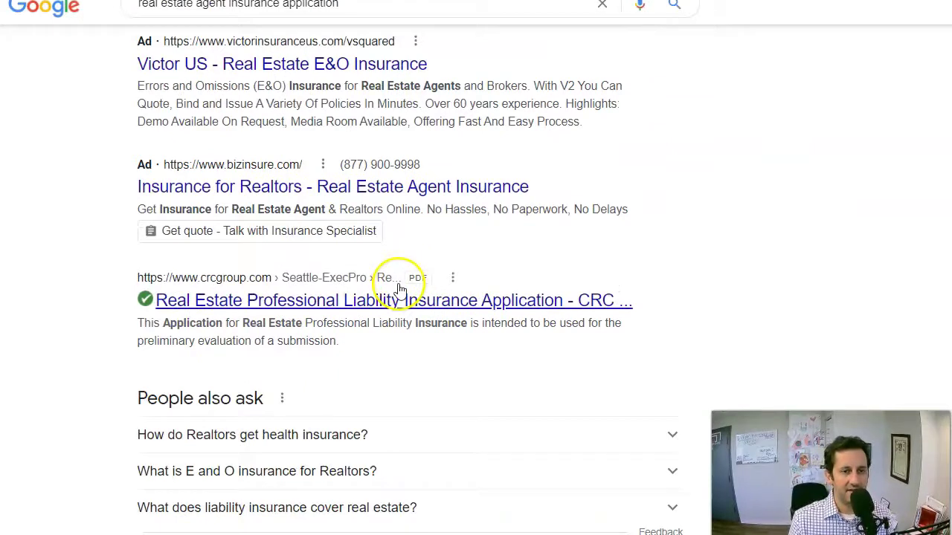
scroll(367, 327, "down", 1)
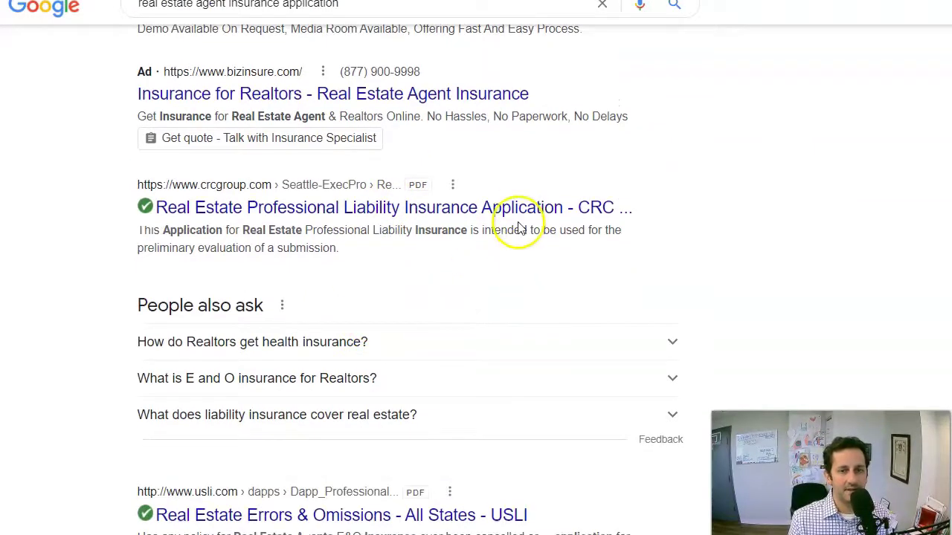
Open the CRC Real Estate Professional Liability Insurance Application PDF and scroll through it.
left_click(359, 210)
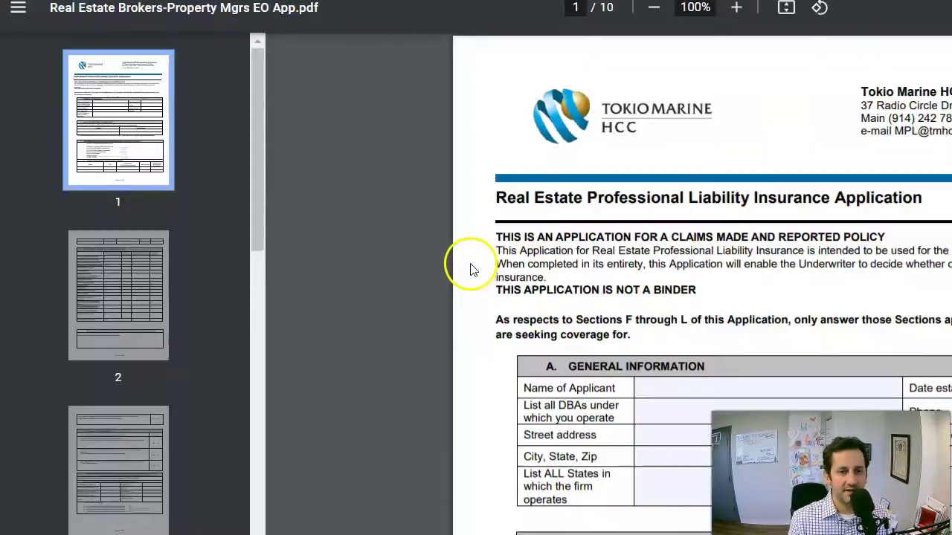
scroll(807, 264, "down", 4)
scroll(794, 268, "down", 15)
scroll(788, 269, "up", 20)
scroll(792, 273, "up", 1)
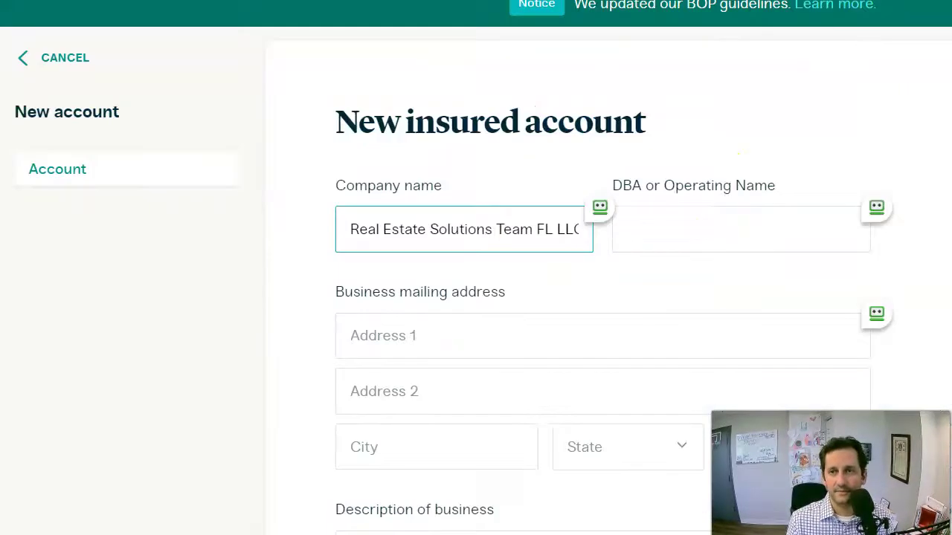
Back on the account form, remove 'Dba Nexthome My Way' from the Company name.
left_click(599, 208)
left_click(475, 284)
left_click(498, 229)
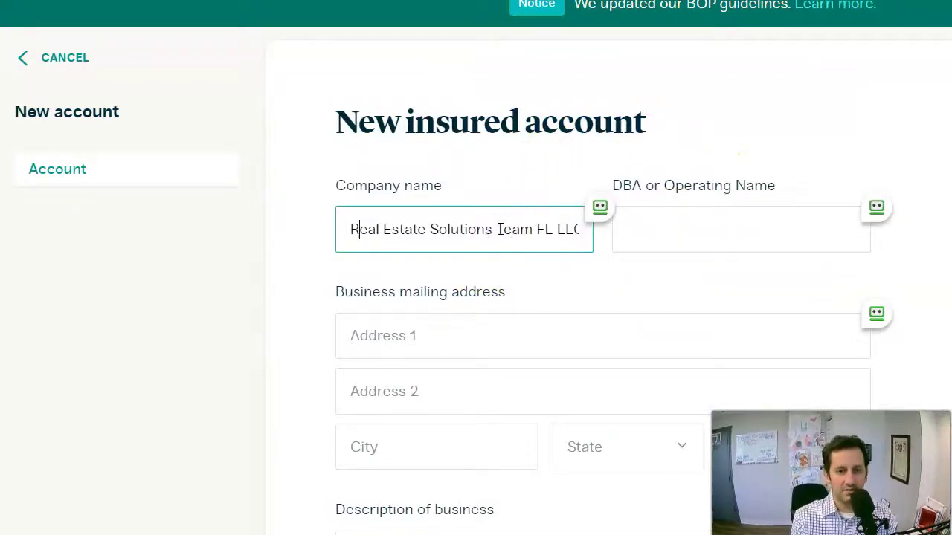
key("End")
type("D")
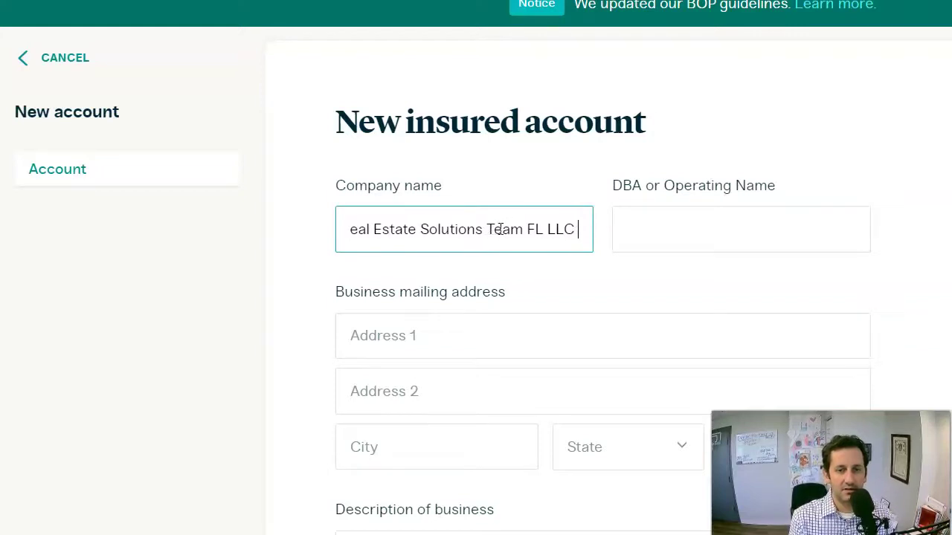
type("ba Next")
key("Left")
key("Left")
key("Left")
key("shift+End")
key("ctrl+c")
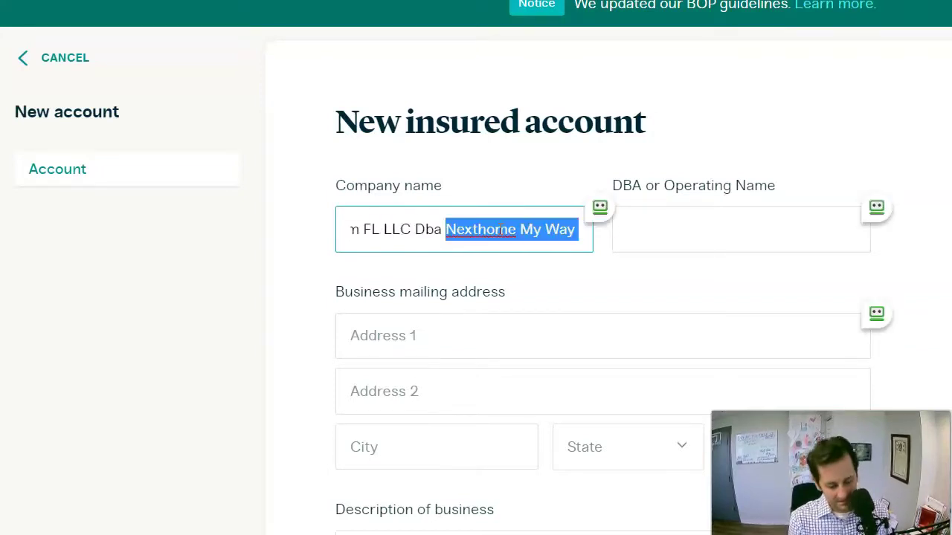
key("BackSpace")
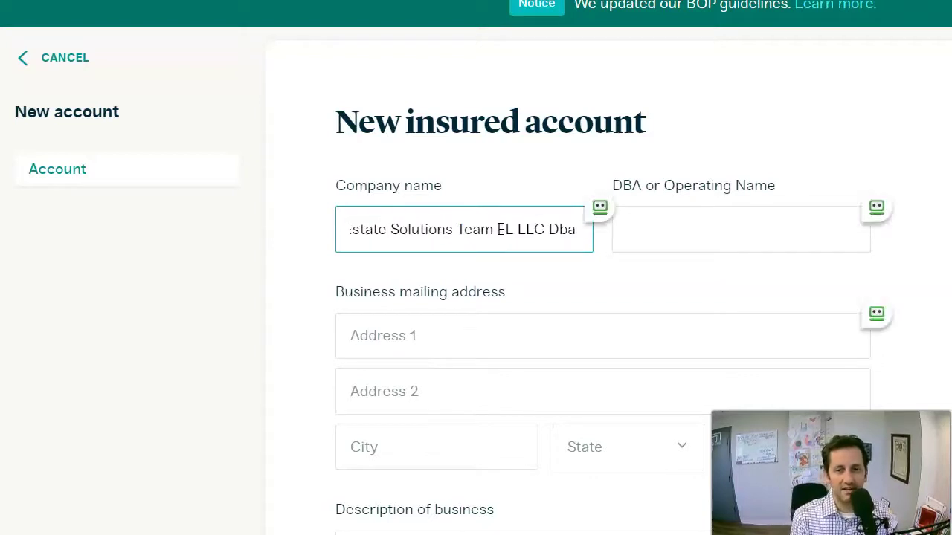
double_click(551, 229)
key("BackSpace")
Enter 'Nexthome My Way' as the DBA or Operating Name.
left_click(655, 225)
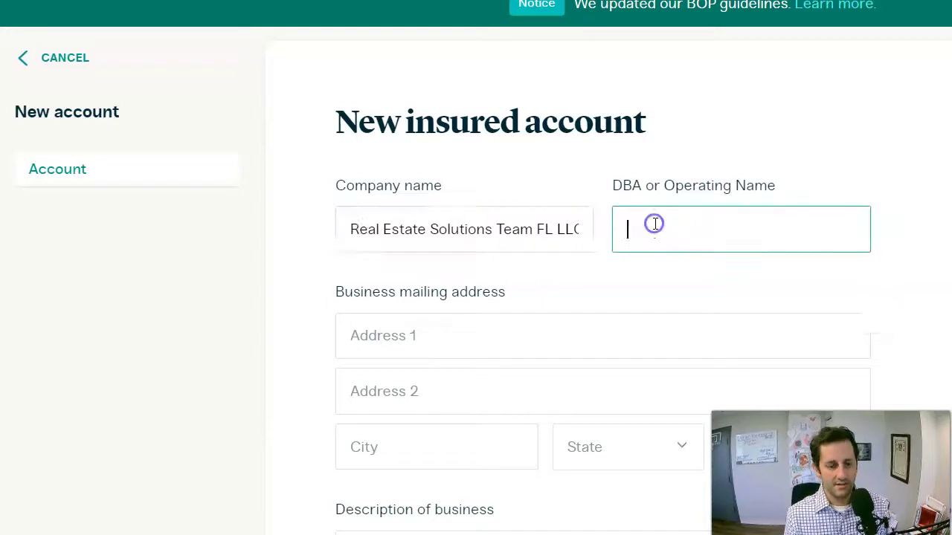
key("ctrl+v")
left_click(623, 236)
scroll(590, 325, "down", 1)
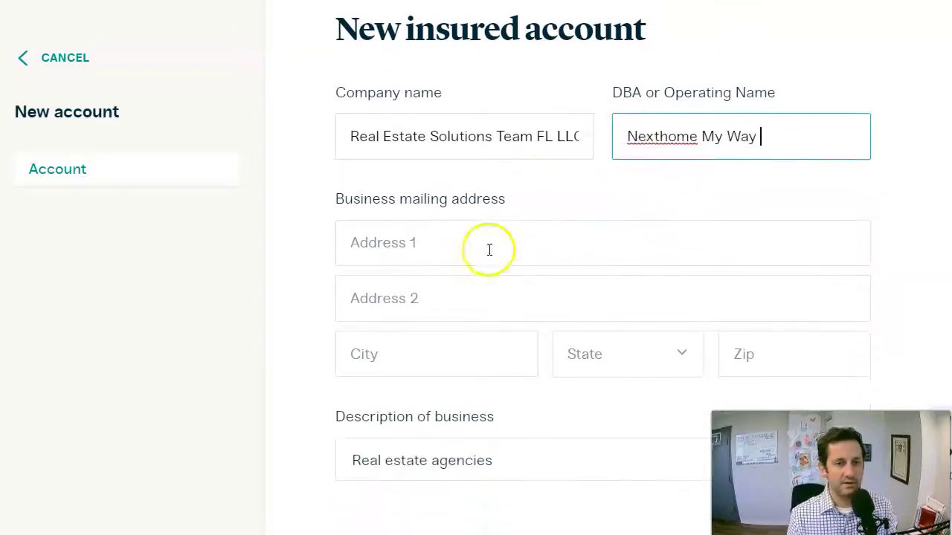
Paste the business mailing address and accept the Lake Mary, FL suggestion.
left_click(489, 248)
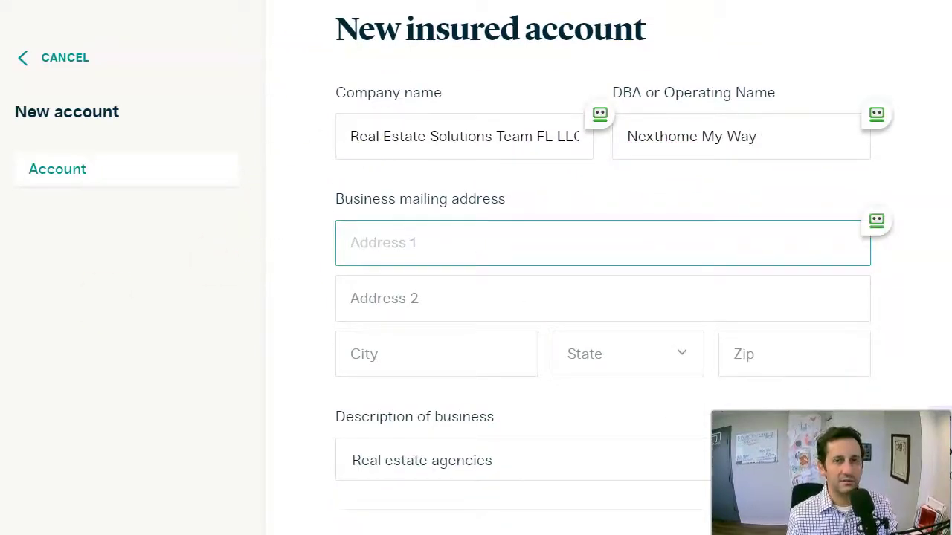
scroll(509, 190, "down", 2)
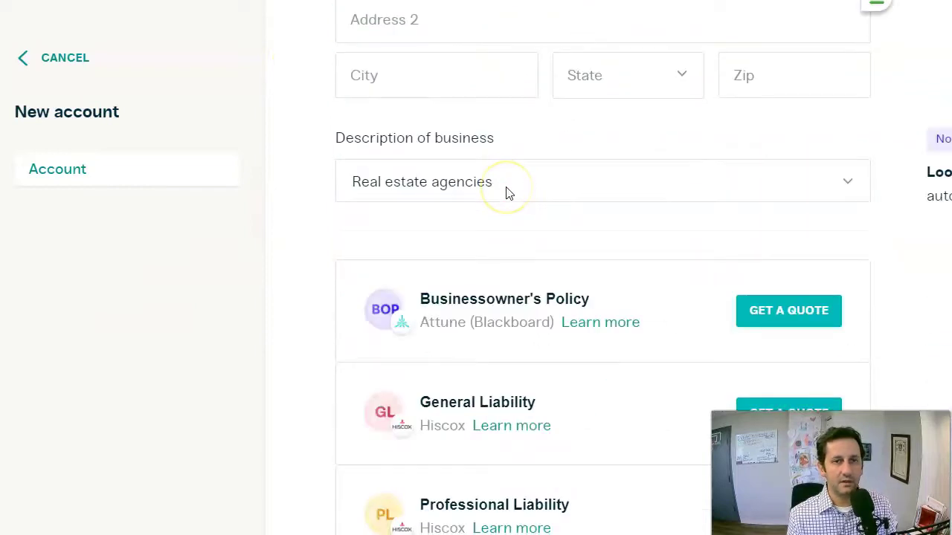
scroll(506, 194, "up", 2)
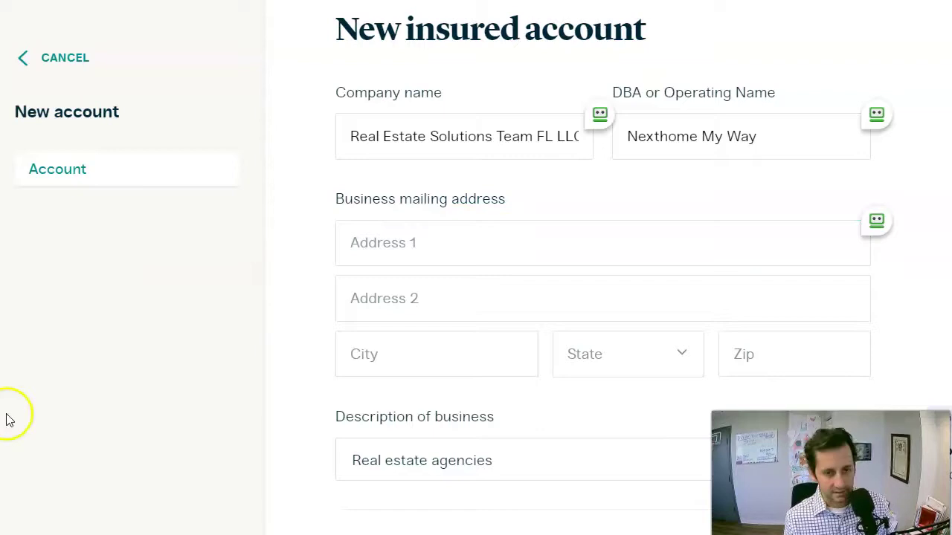
left_click(457, 251)
type("600 Rinehart Road, Suite 2038")
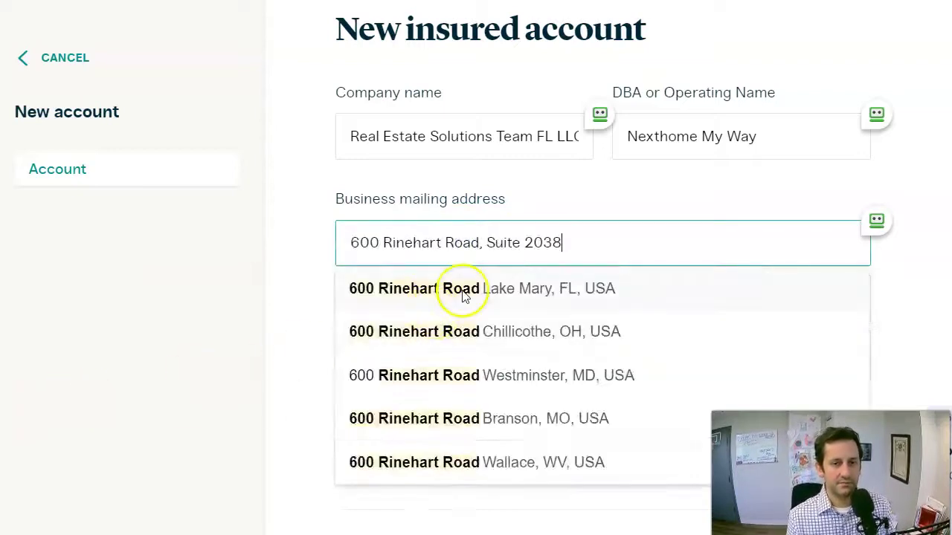
left_click(462, 294)
scroll(414, 388, "down", 5)
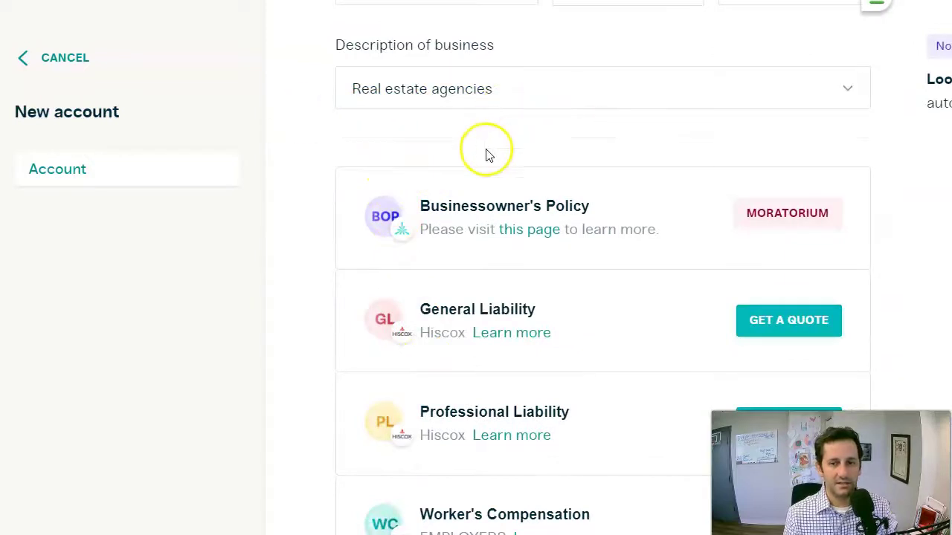
scroll(792, 353, "down", 1)
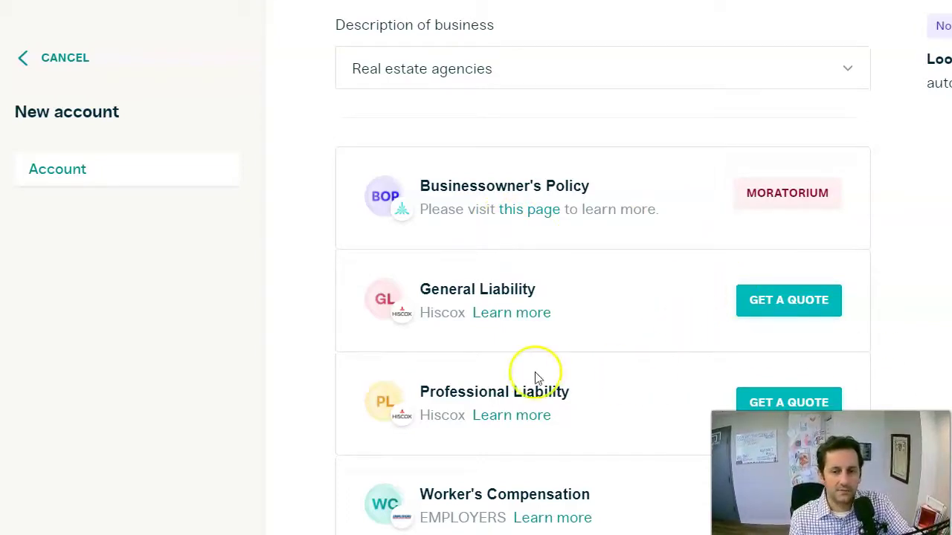
Request a quote for Professional Liability (Hiscox) from the policy list.
left_click(769, 402)
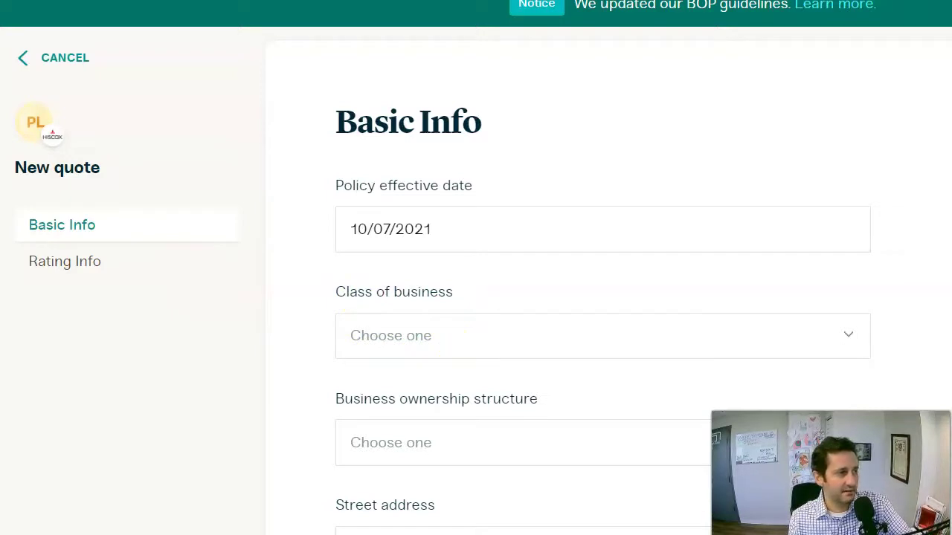
Change the policy effective date to 11/15/2021 and set class of business to Real estate agent/broker.
triple_click(489, 231)
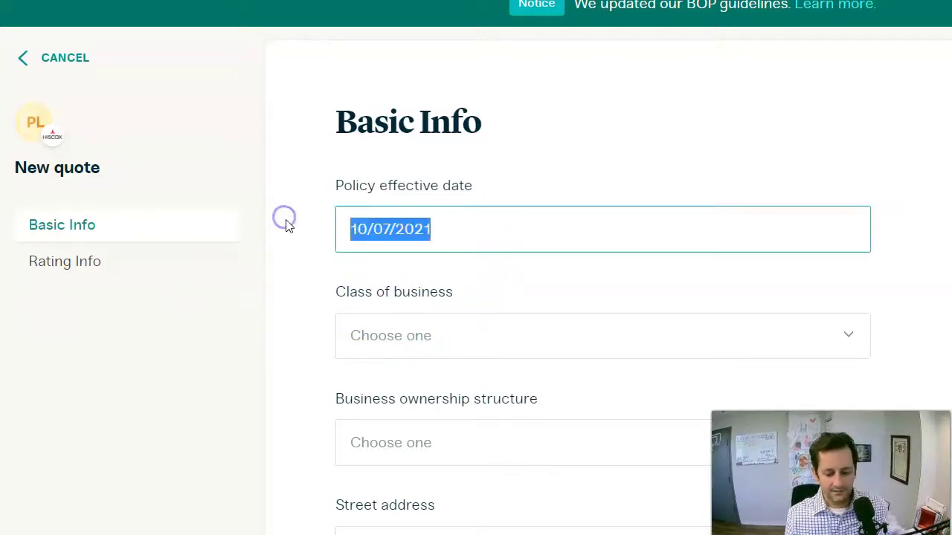
type("11")
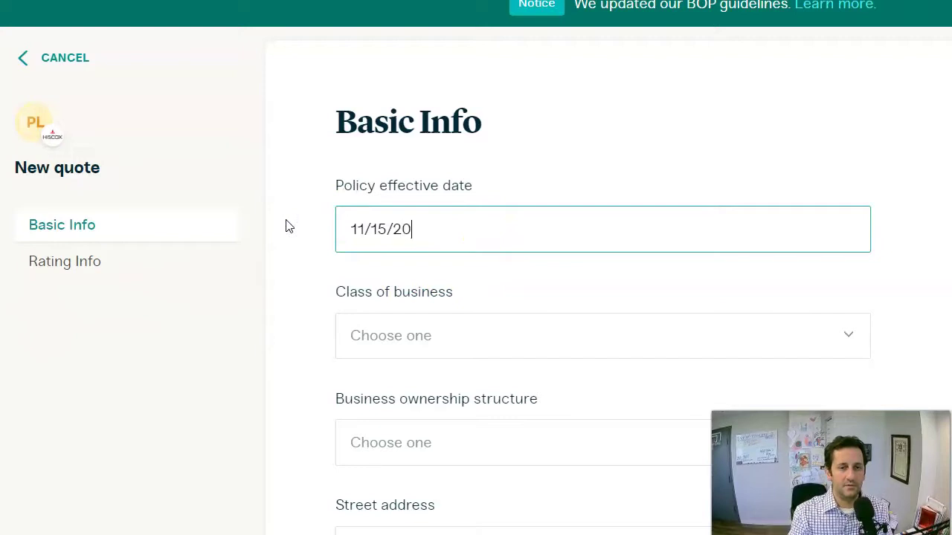
left_click(429, 340)
type("real")
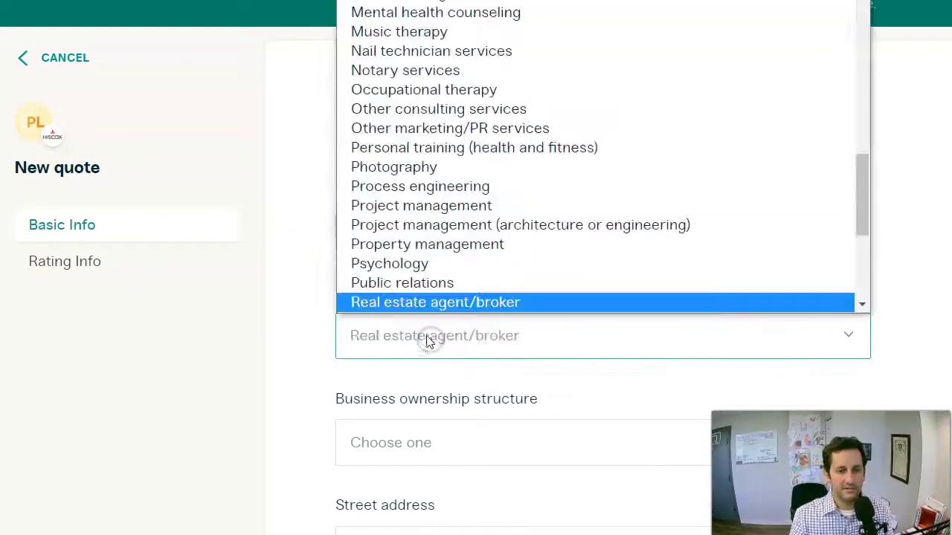
left_click(431, 266)
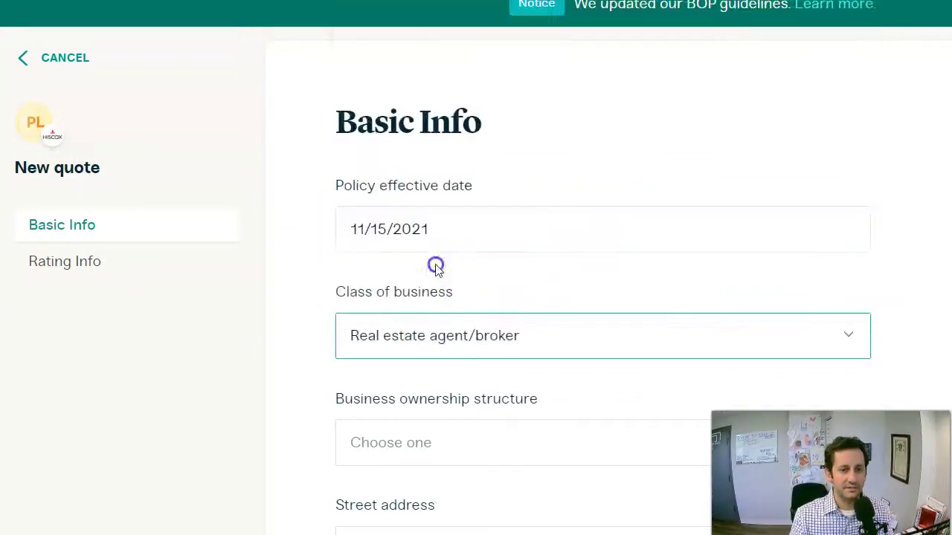
Choose Limited Liability Company as ownership structure and continue past the Basic Info form.
scroll(403, 350, "down", 1)
left_click(405, 350)
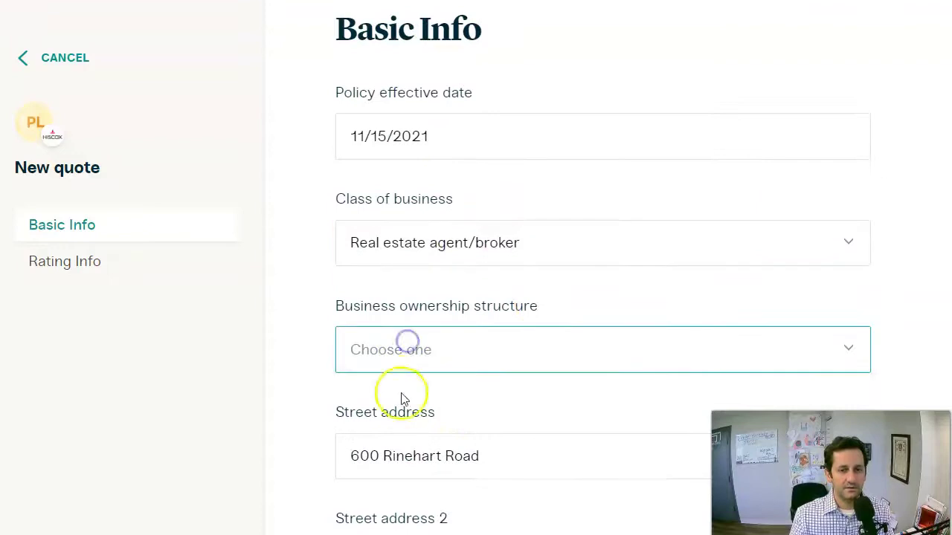
left_click(425, 350)
left_click(440, 441)
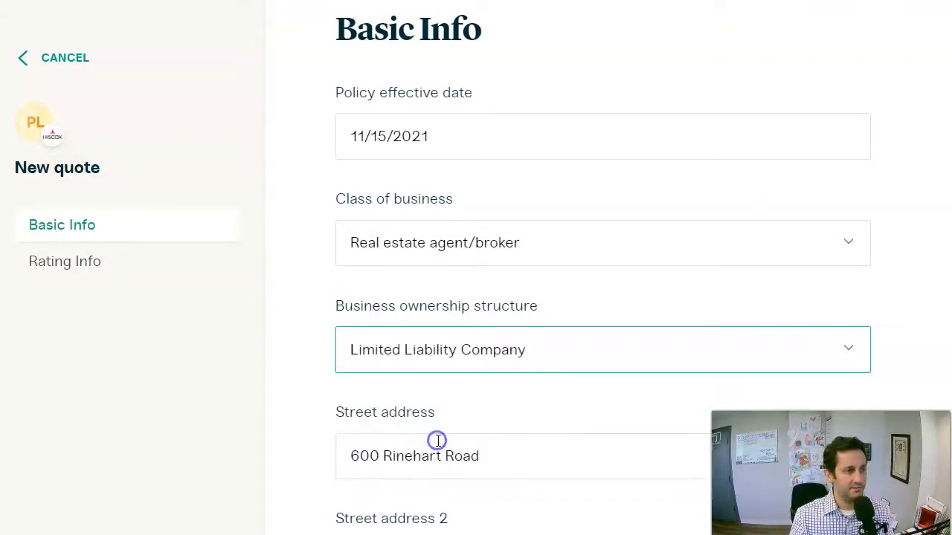
scroll(591, 340, "down", 5)
scroll(584, 340, "down", 4)
left_click(454, 341)
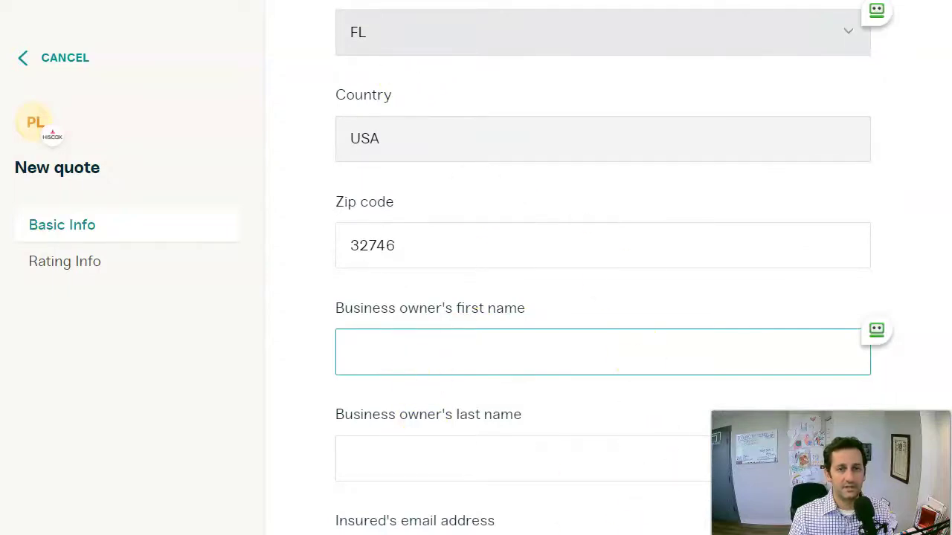
scroll(490, 179, "down", 4)
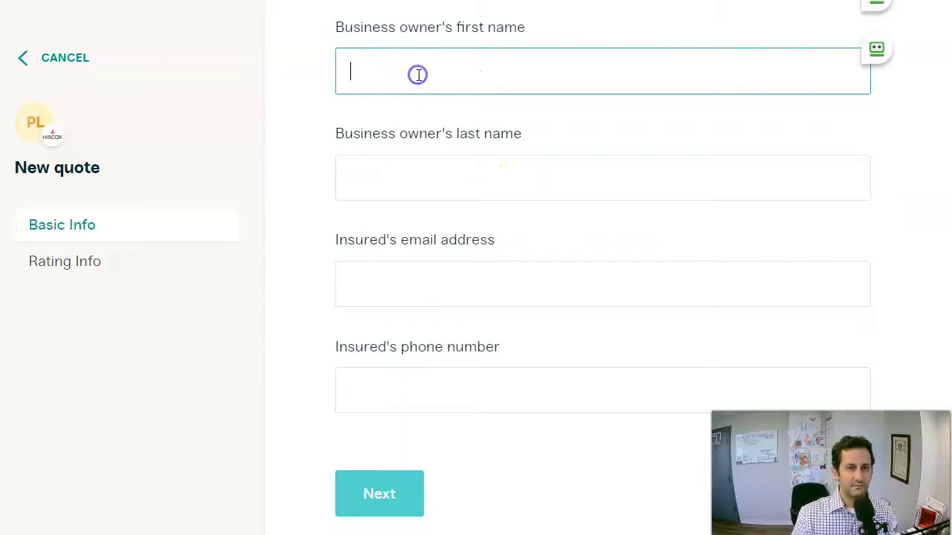
left_click(376, 494)
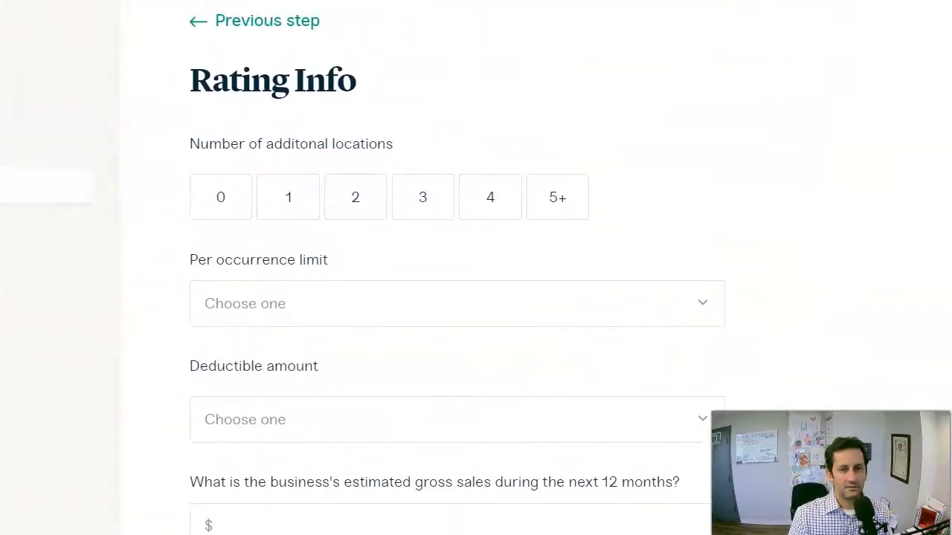
Set one additional location and a $1,000,000 per occurrence limit.
scroll(562, 41, "down", 2)
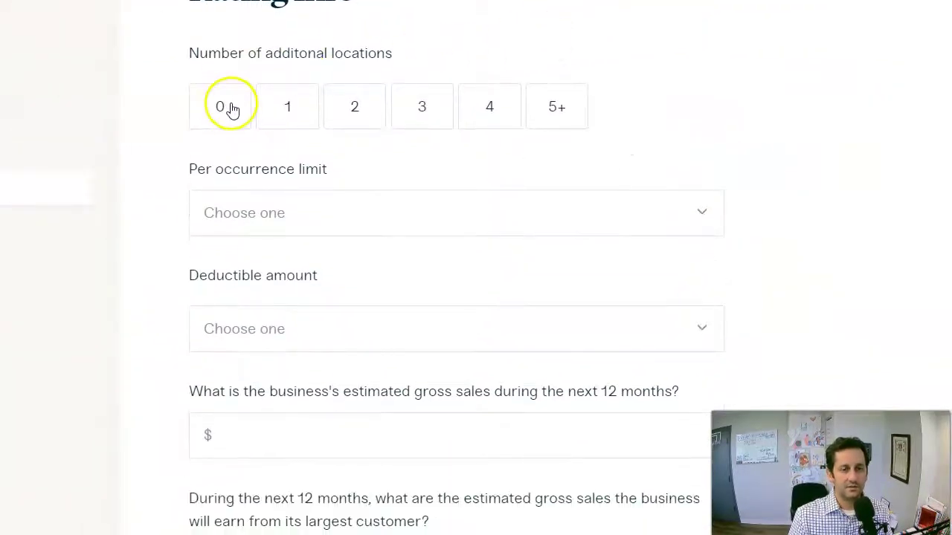
left_click(297, 105)
left_click(359, 209)
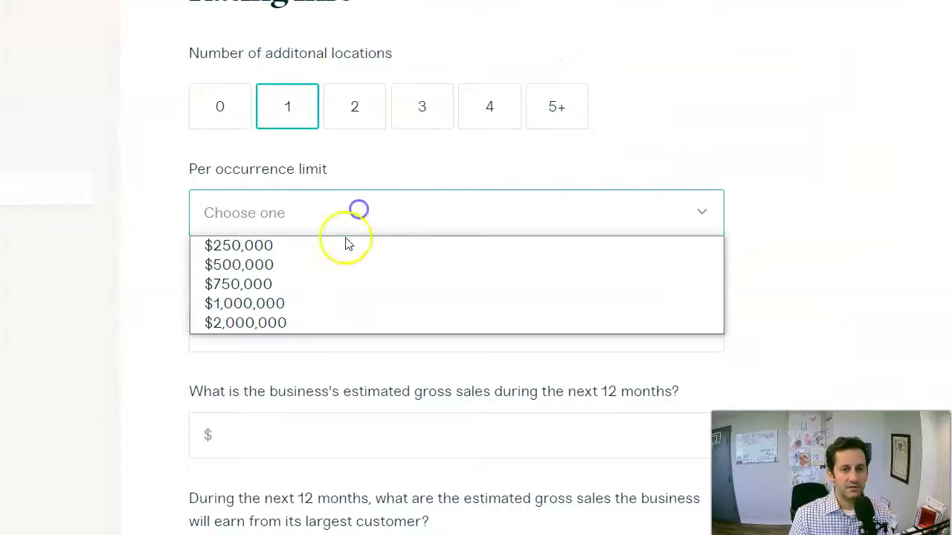
left_click(334, 304)
Set the deductible amount to 2500, correcting an initial 5000 choice.
left_click(332, 325)
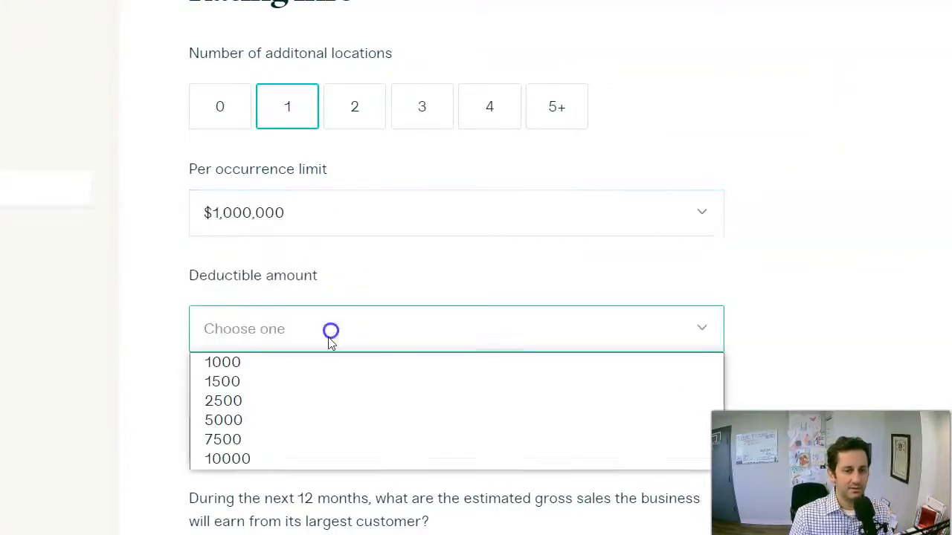
left_click(318, 420)
left_click(192, 327)
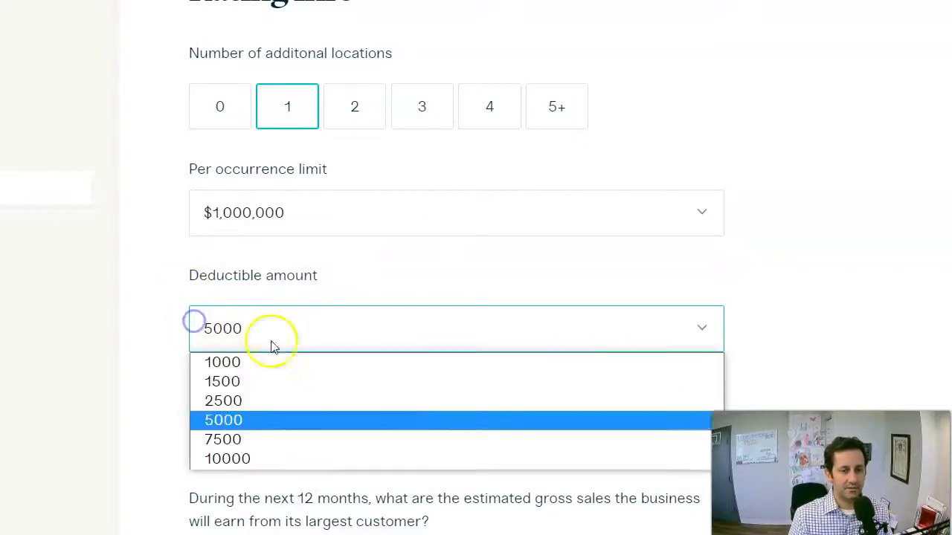
left_click(300, 402)
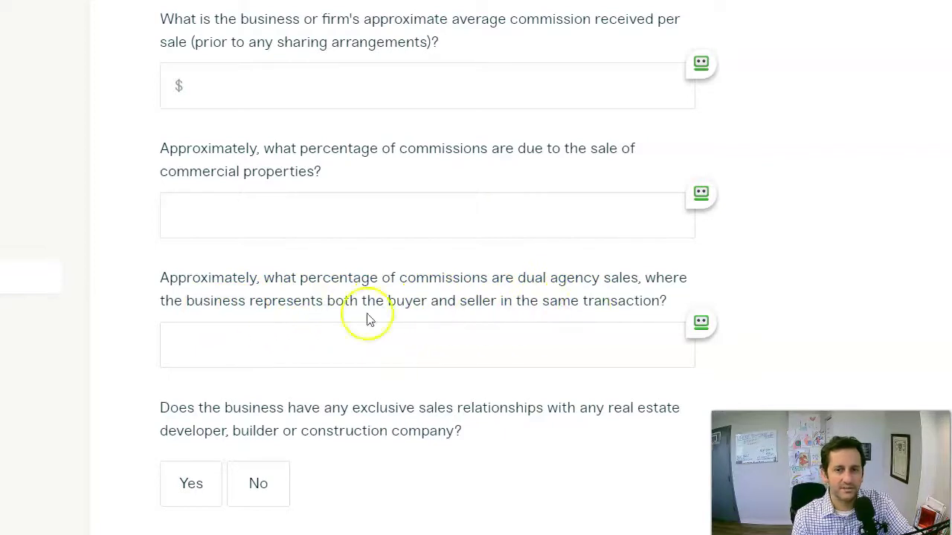
scroll(277, 312, "down", 3)
scroll(278, 334, "down", 1)
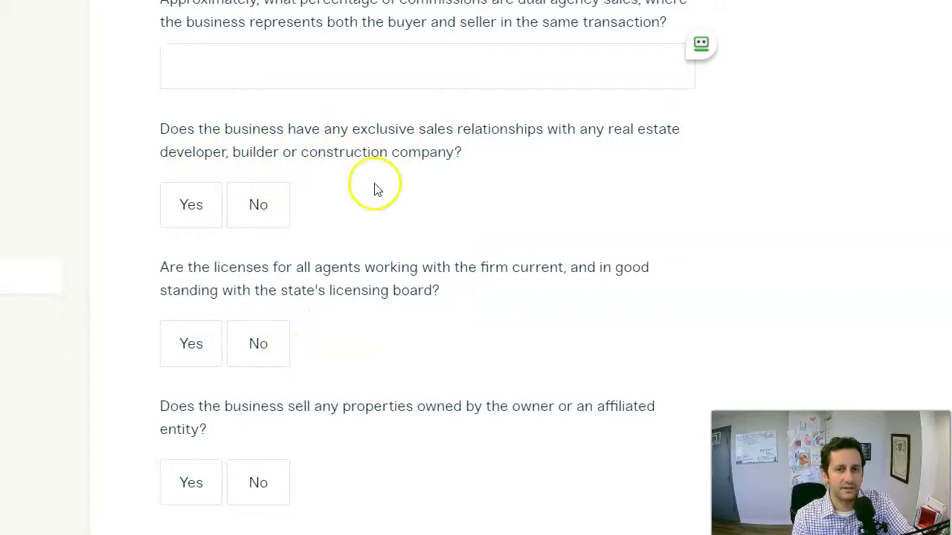
scroll(204, 233, "down", 5)
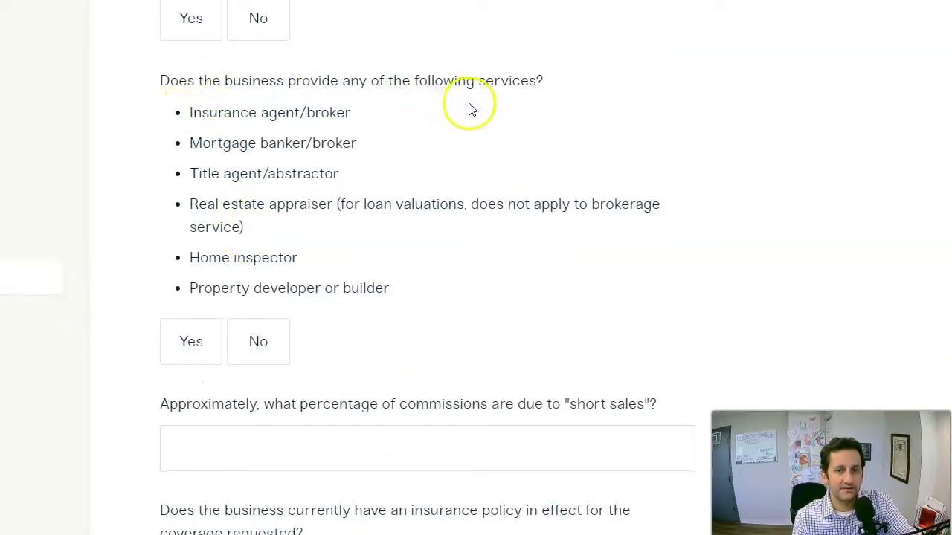
scroll(257, 348, "down", 3)
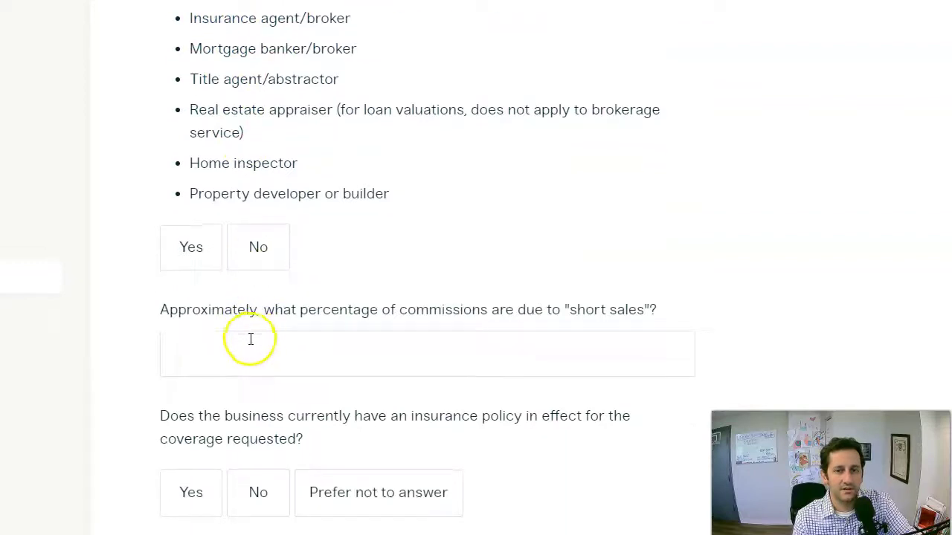
scroll(244, 364, "down", 2)
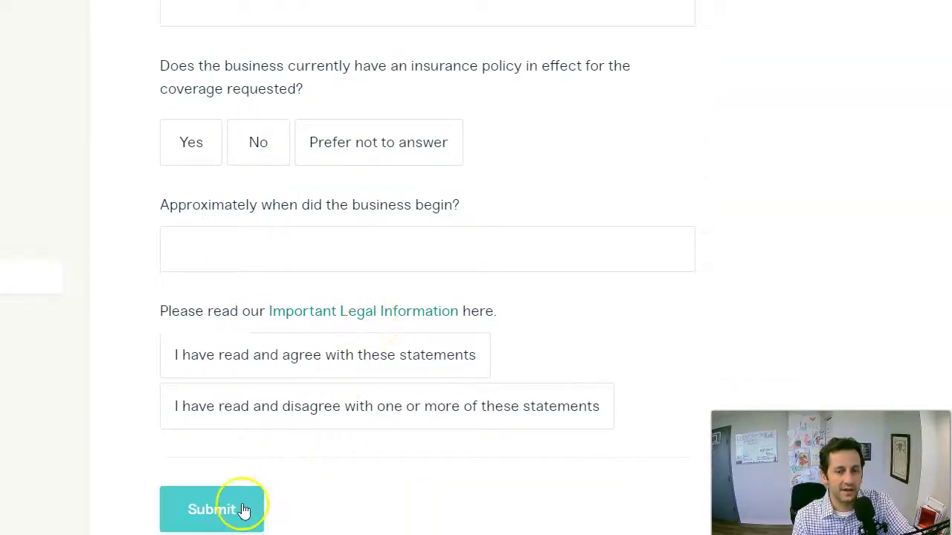
scroll(431, 322, "up", 10)
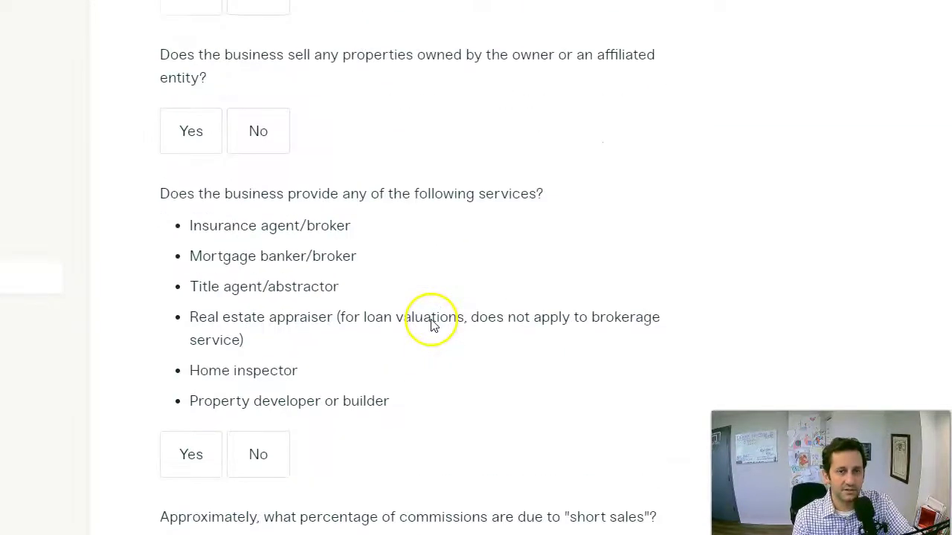
scroll(361, 322, "up", 6)
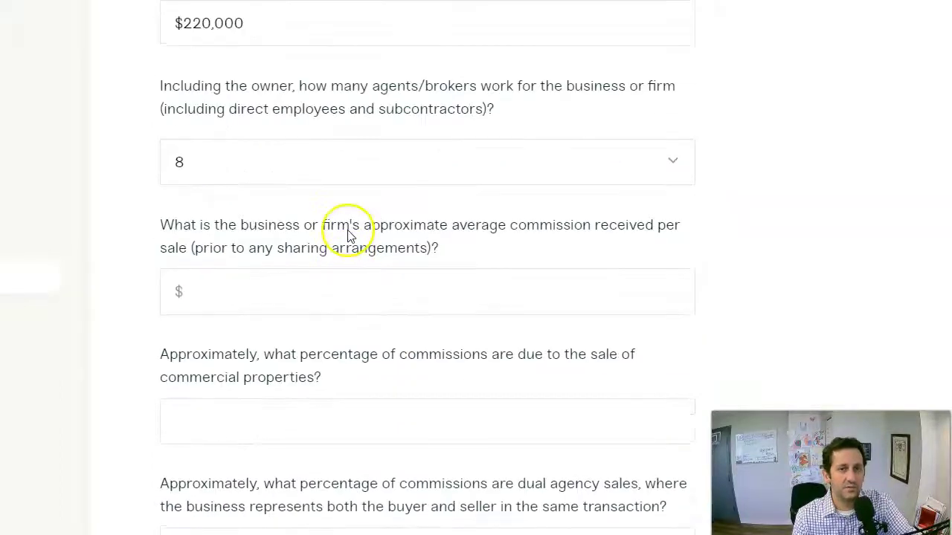
scroll(346, 236, "down", 15)
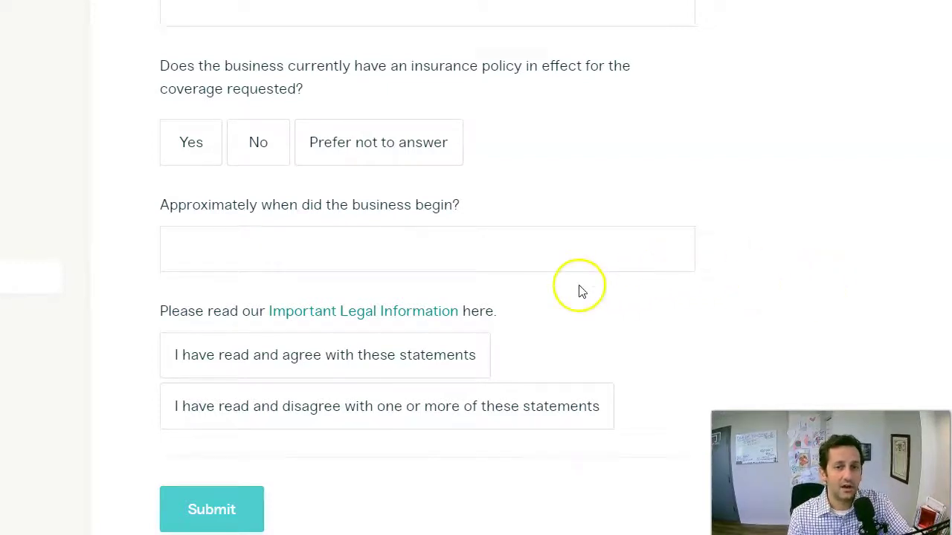
scroll(578, 291, "up", 10)
scroll(580, 291, "up", 4)
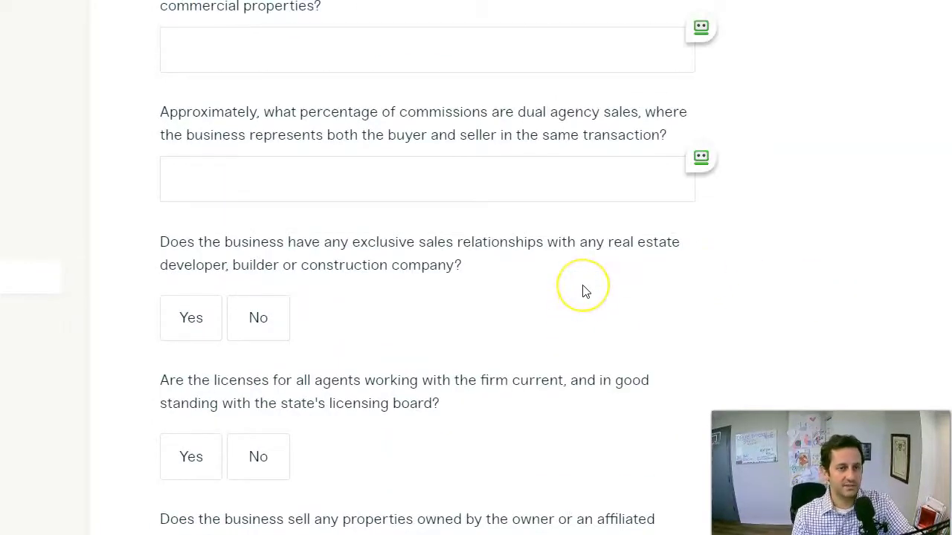